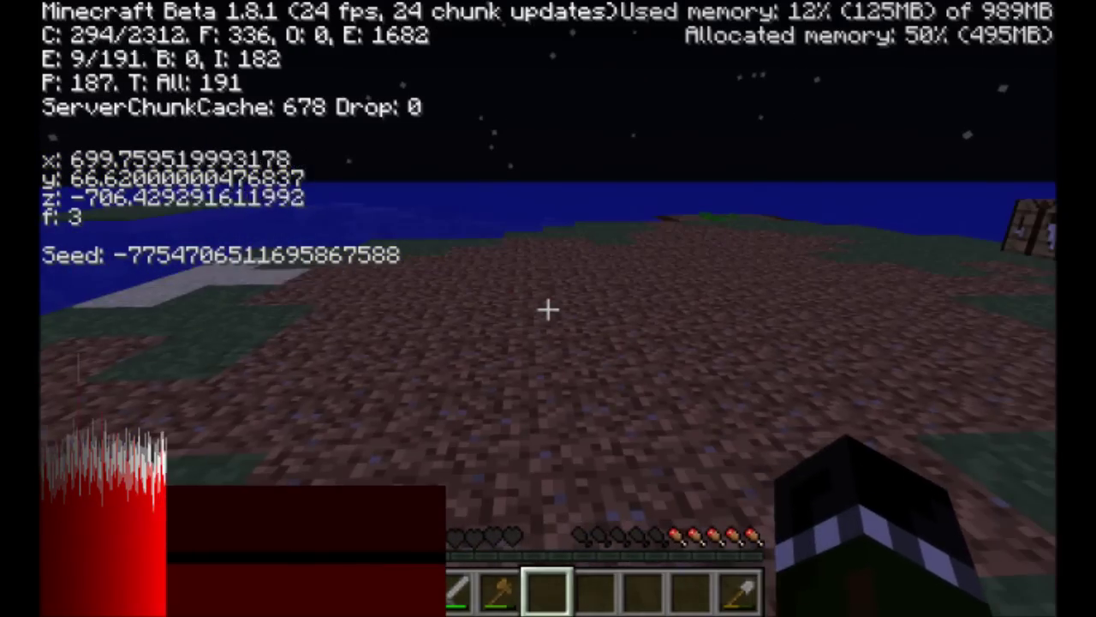
pyautogui.press('w')
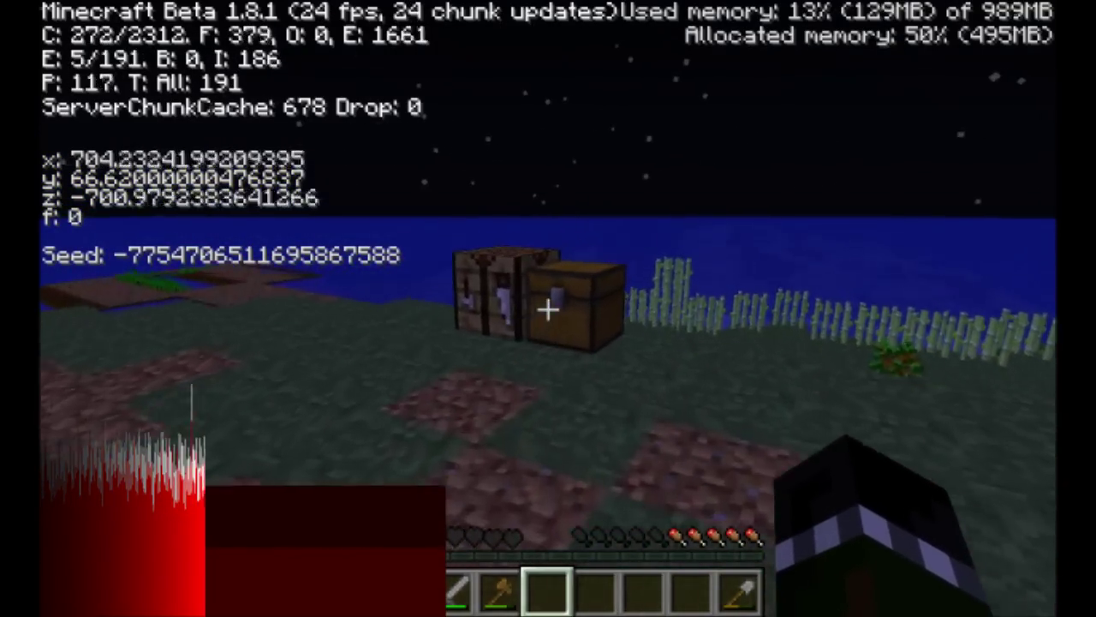
pyautogui.press('w')
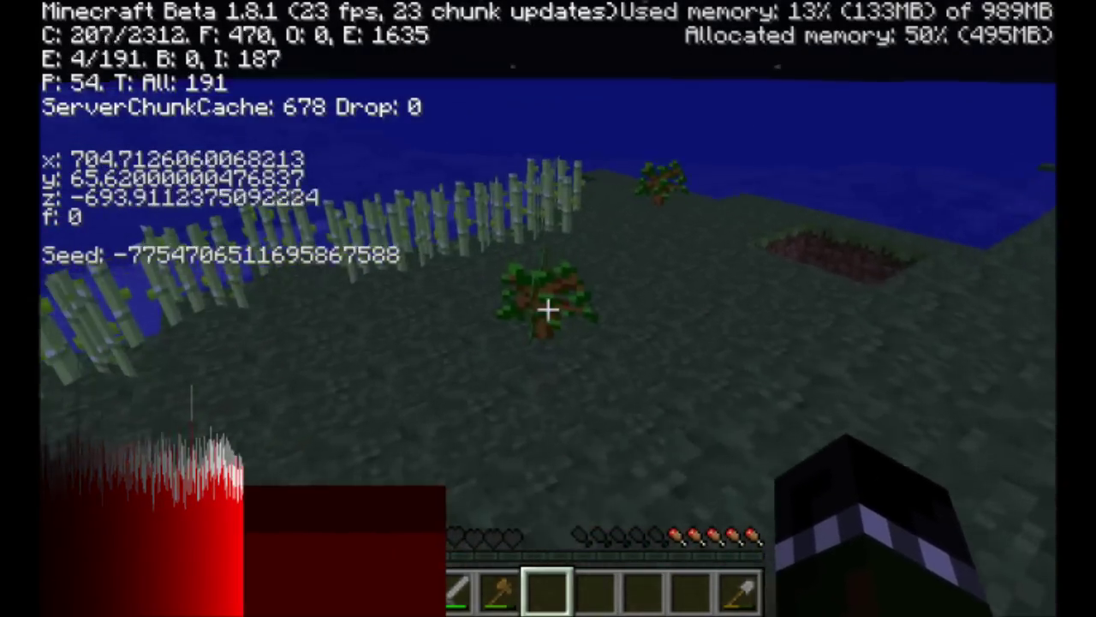
pyautogui.press('w')
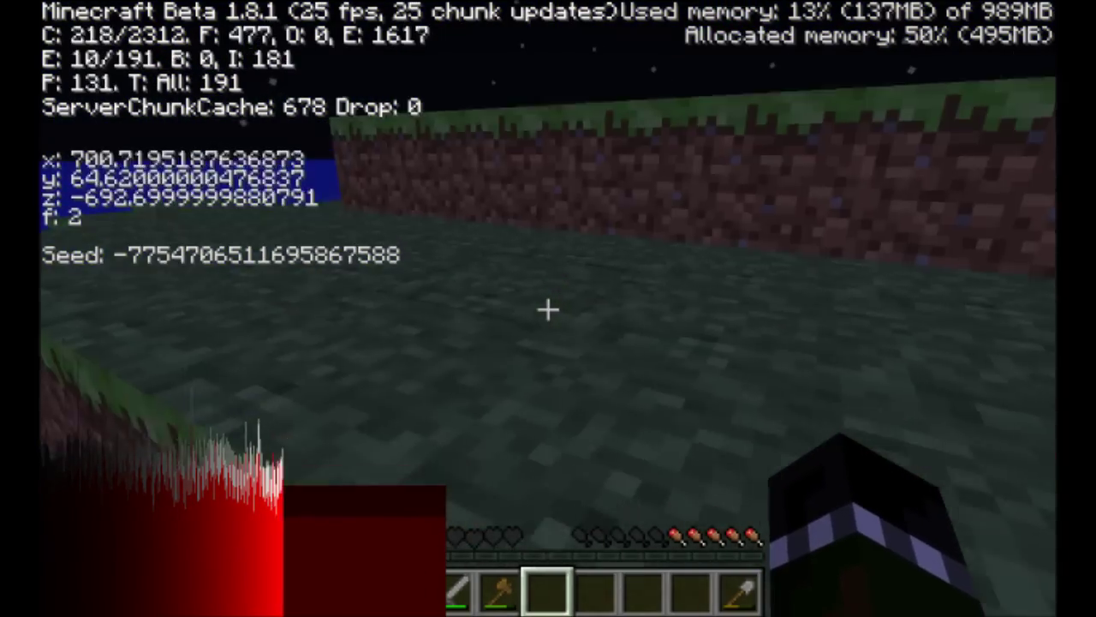
pyautogui.press('w')
pyautogui.press('space')
pyautogui.press('space')
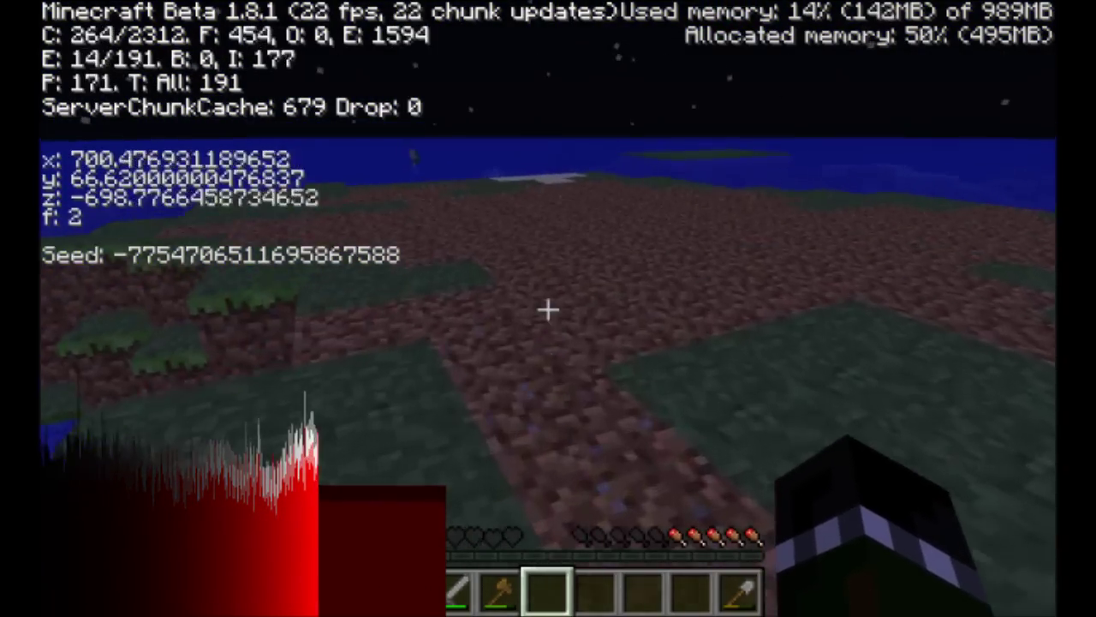
pyautogui.press('w')
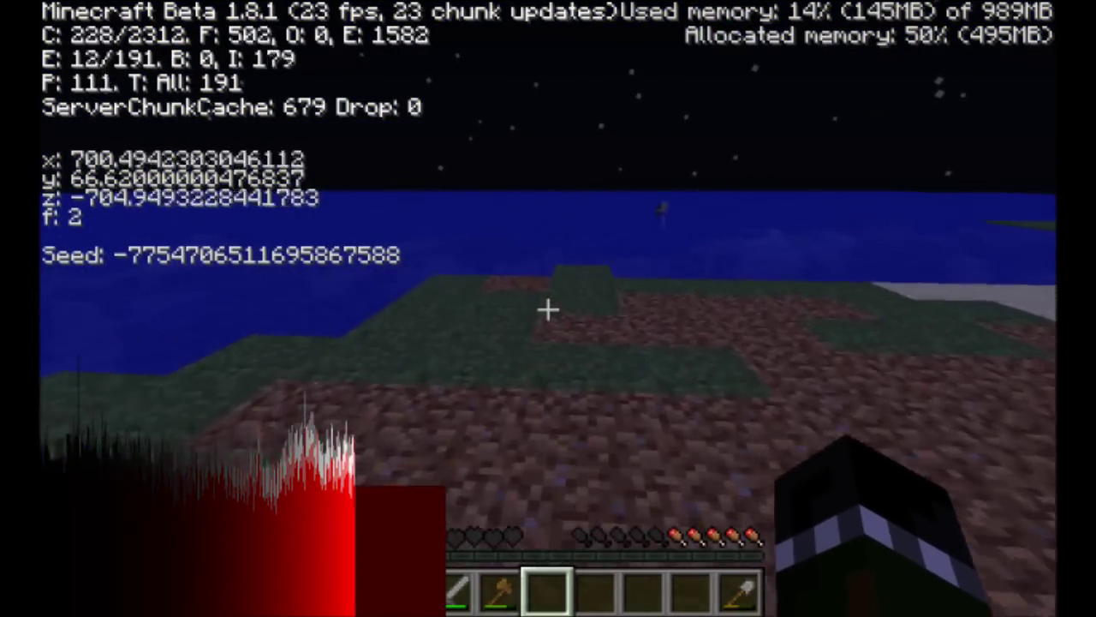
pyautogui.press('w')
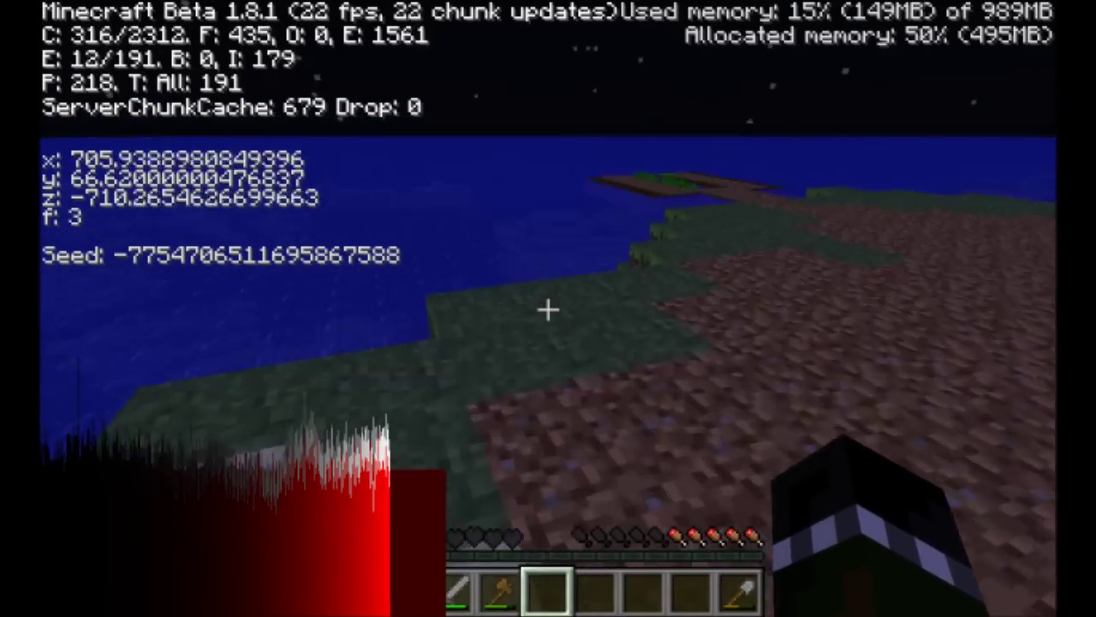
pyautogui.press('w')
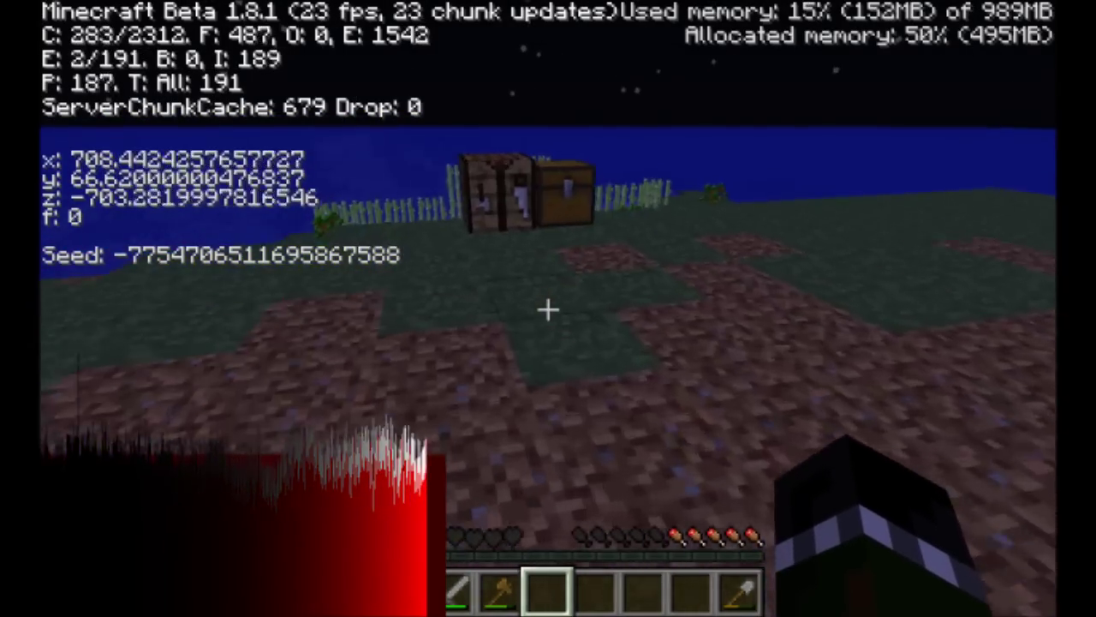
pyautogui.press('w')
pyautogui.press('space')
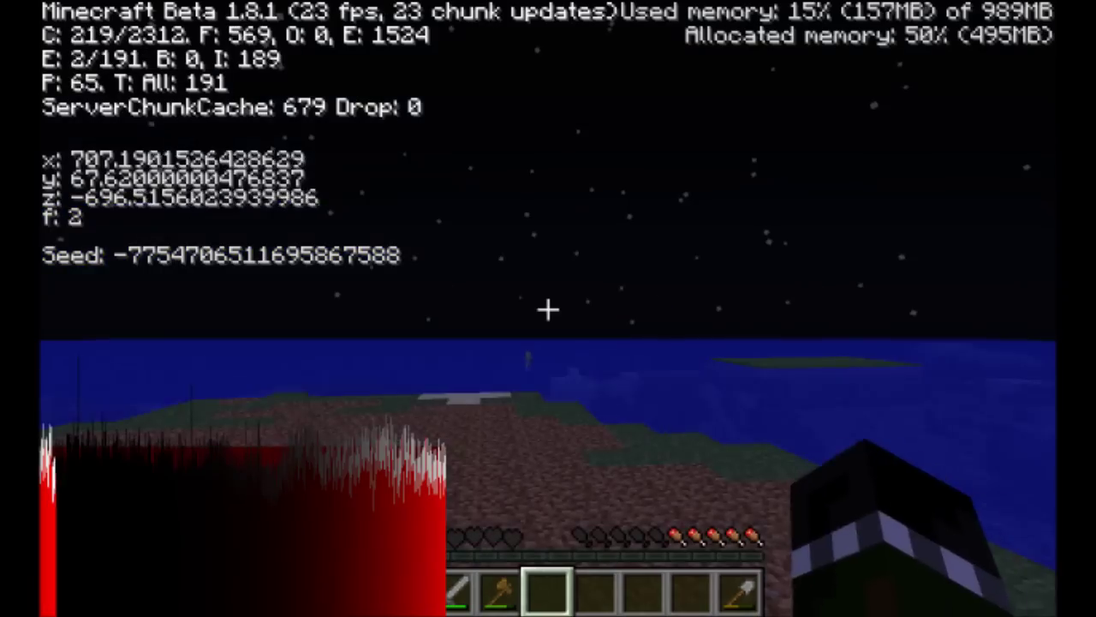
pyautogui.press('w')
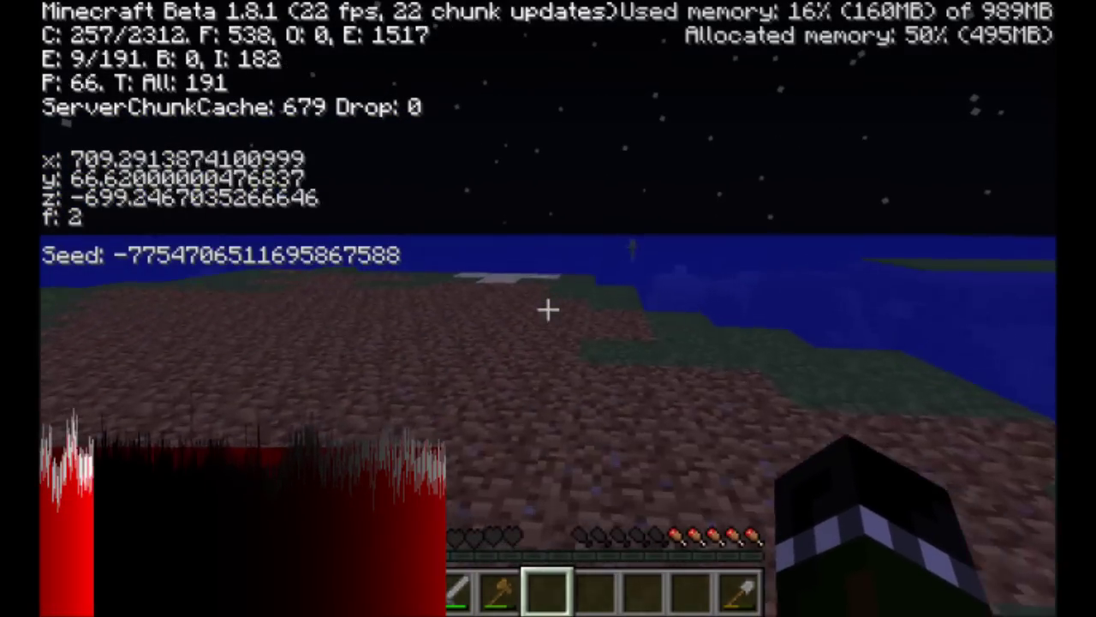
pyautogui.press('w')
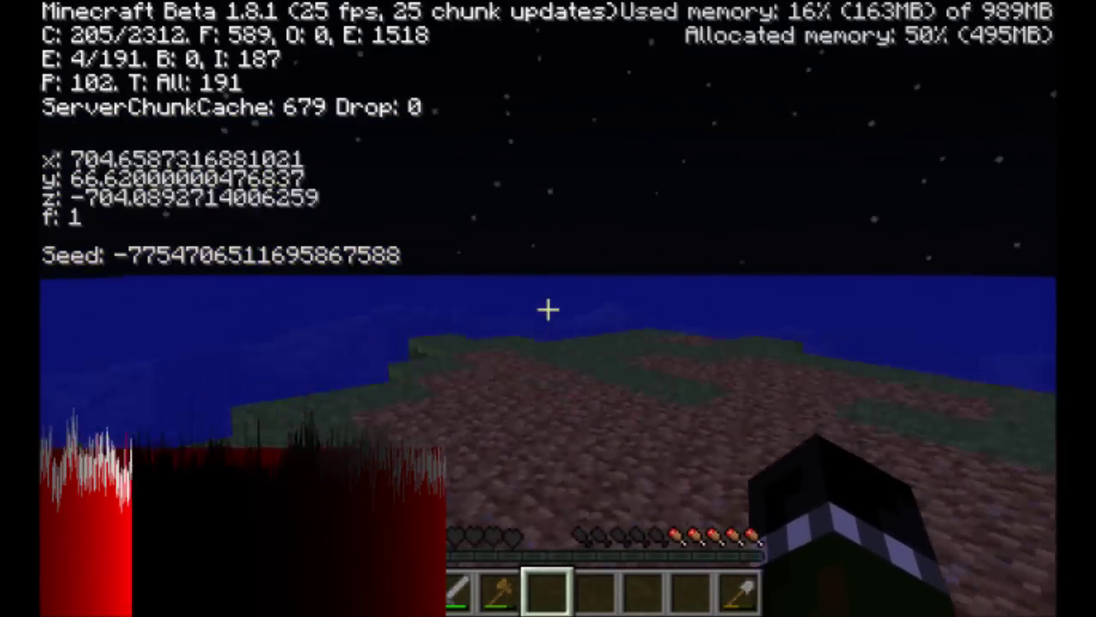
pyautogui.press('w')
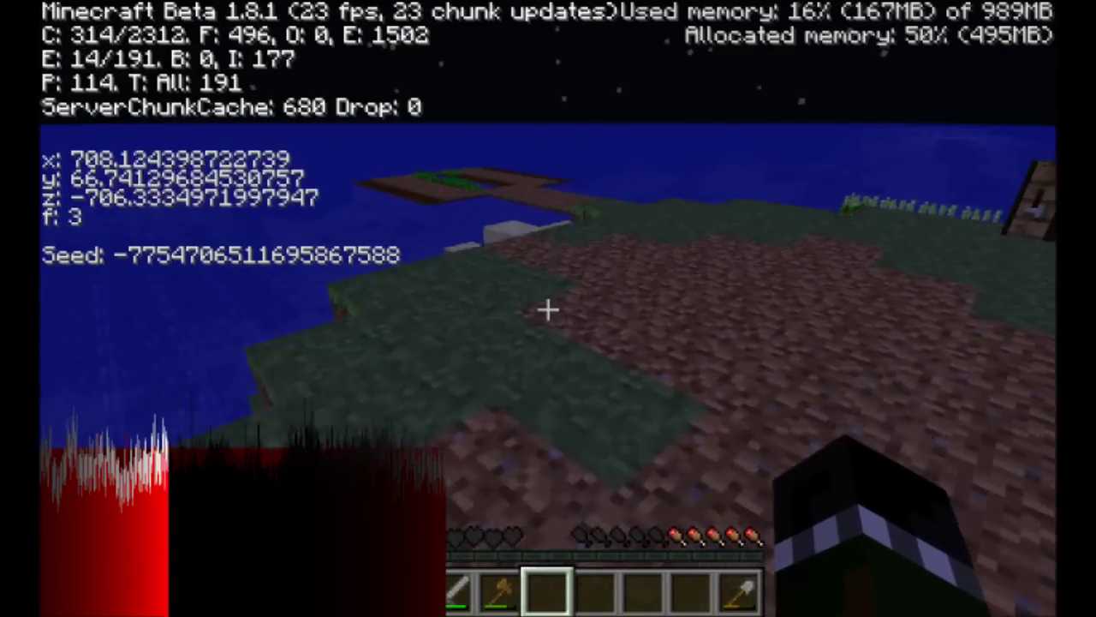
pyautogui.press('d')
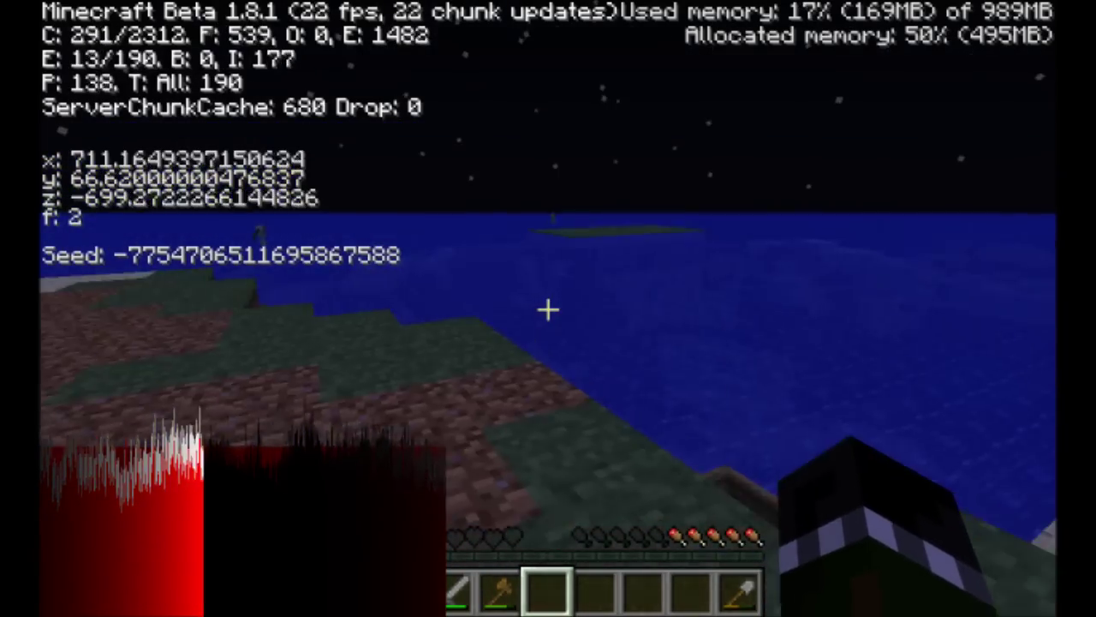
pyautogui.press('s')
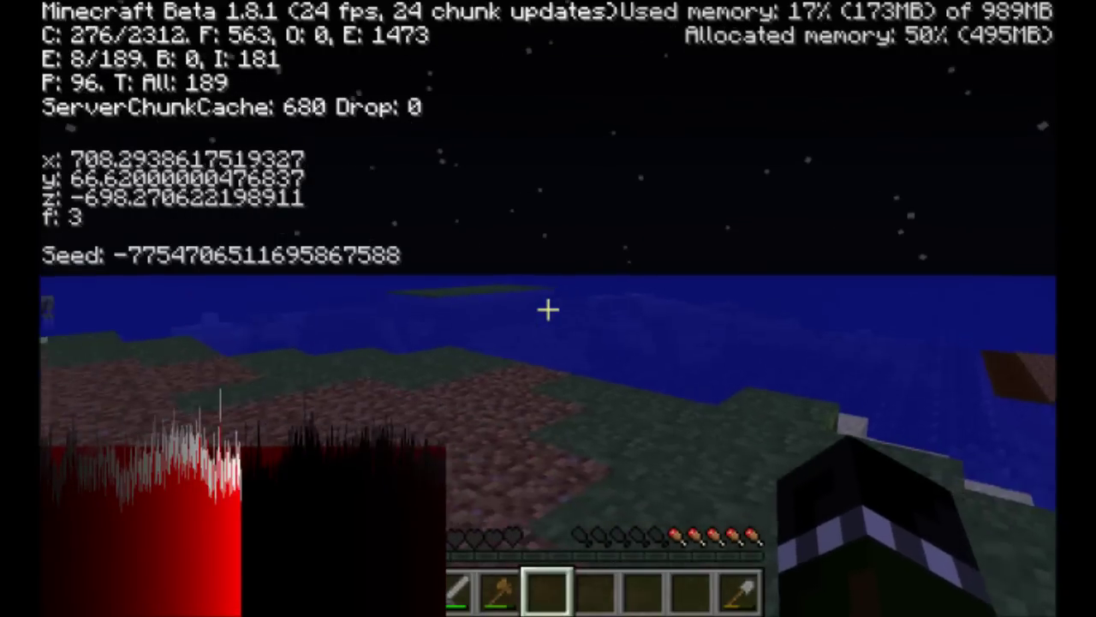
pyautogui.press('w')
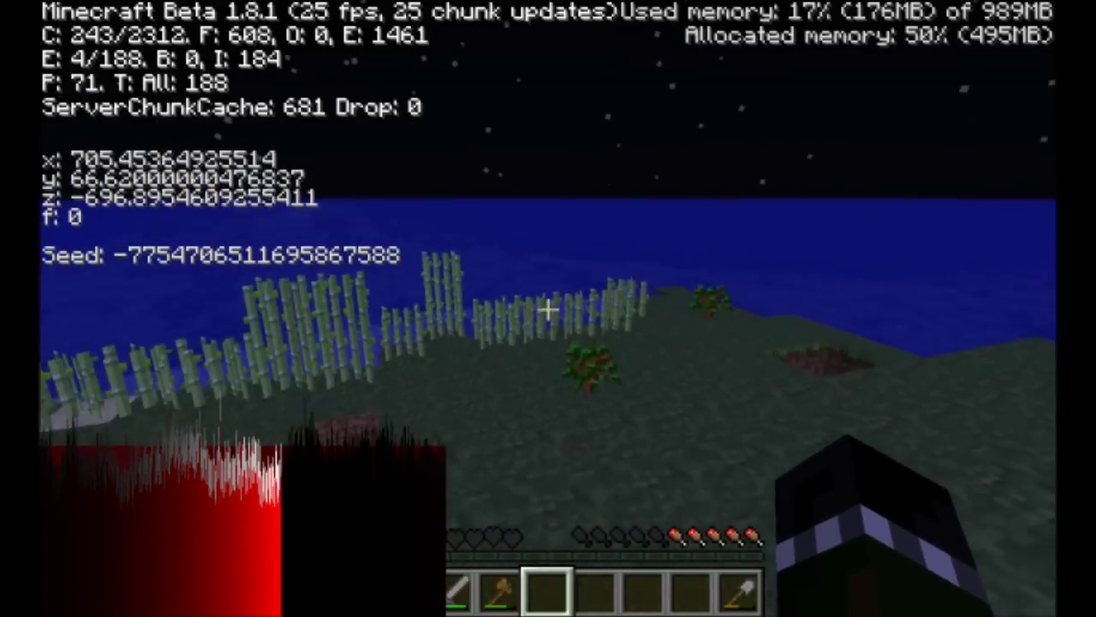
pyautogui.press('w')
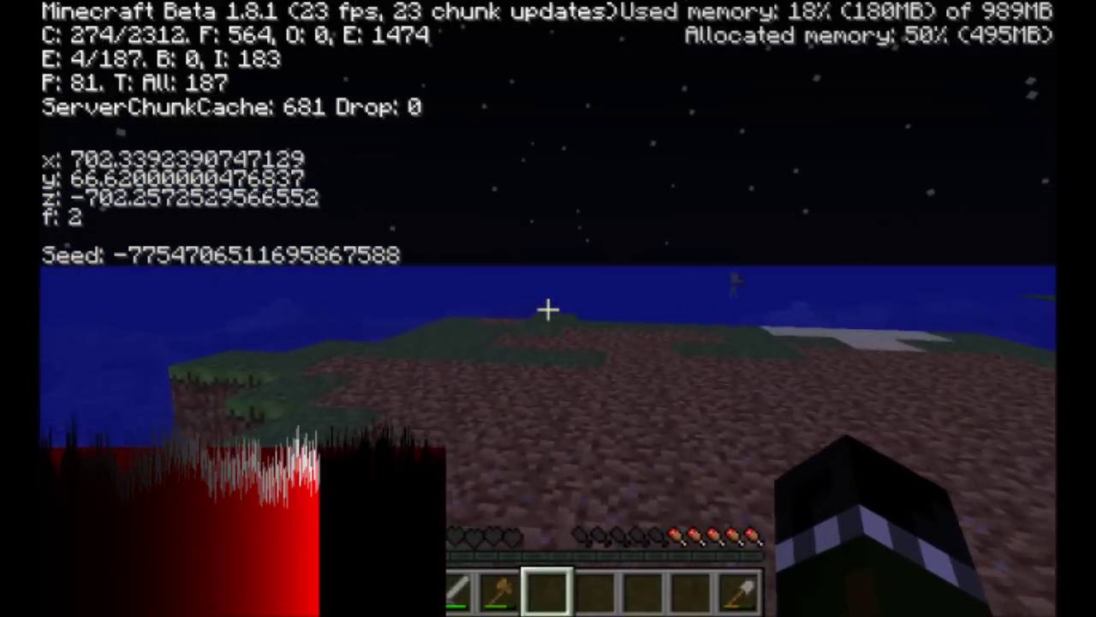
# - Hide the debug information overlay in the game
pyautogui.press('w')
pyautogui.press('F3')
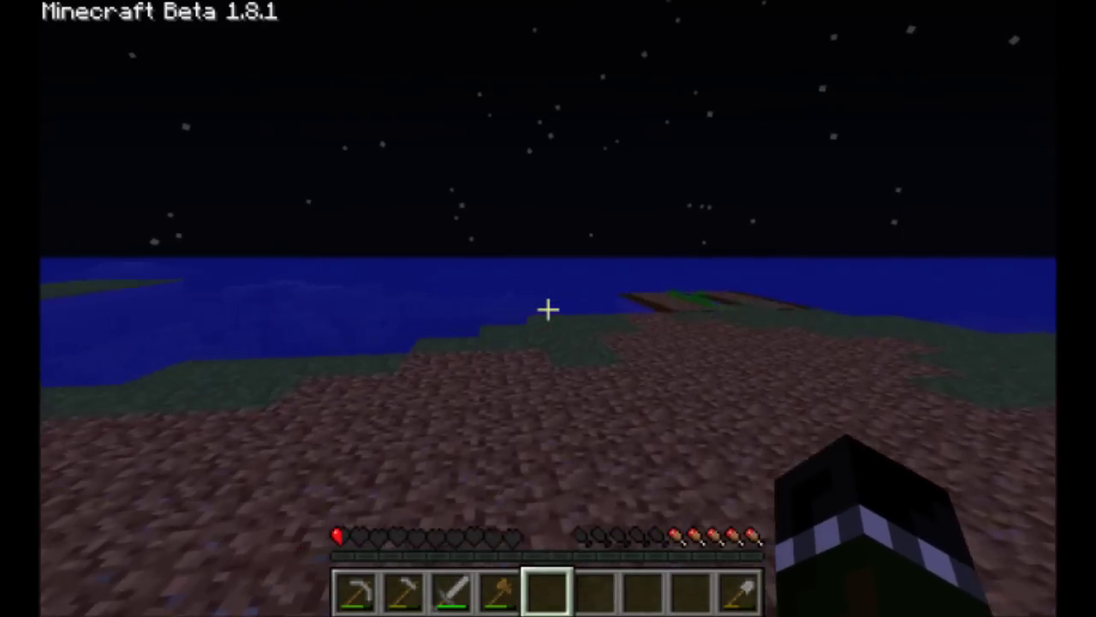
pyautogui.press('w')
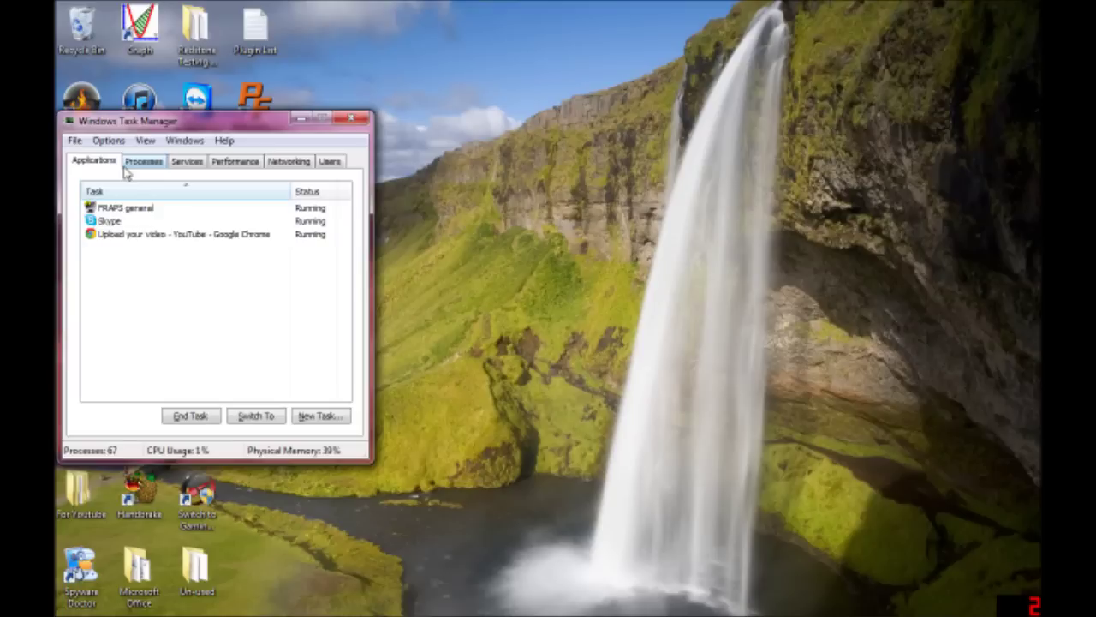
pyautogui.click(120, 221)
pyautogui.click(143, 233)
pyautogui.click(134, 303)
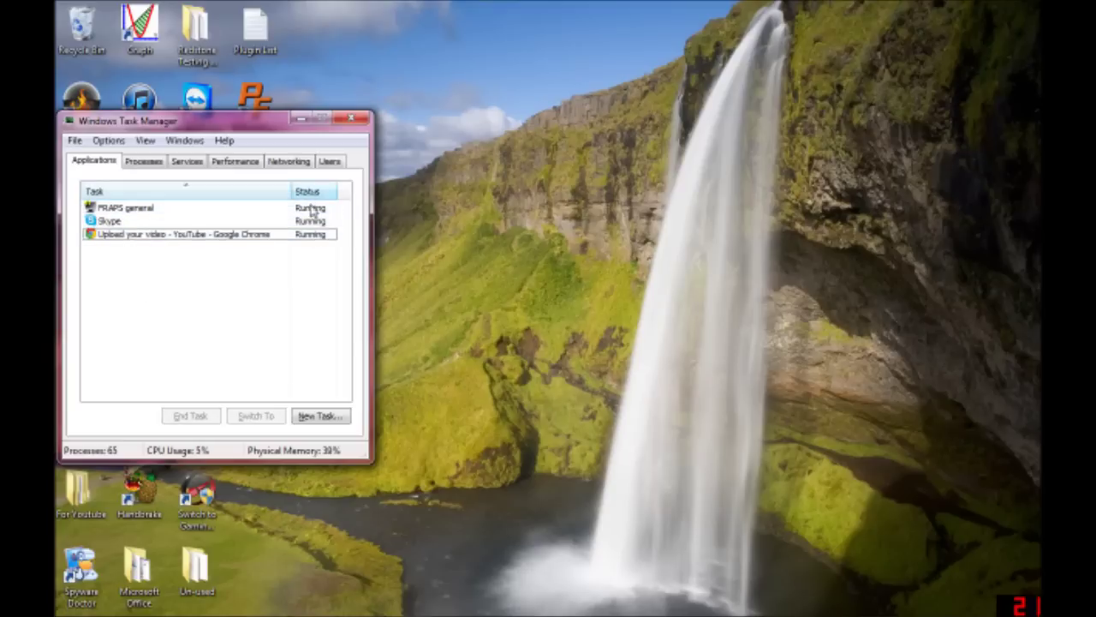
pyautogui.moveTo(316, 265); pyautogui.dragTo(320, 204)
pyautogui.click(232, 305)
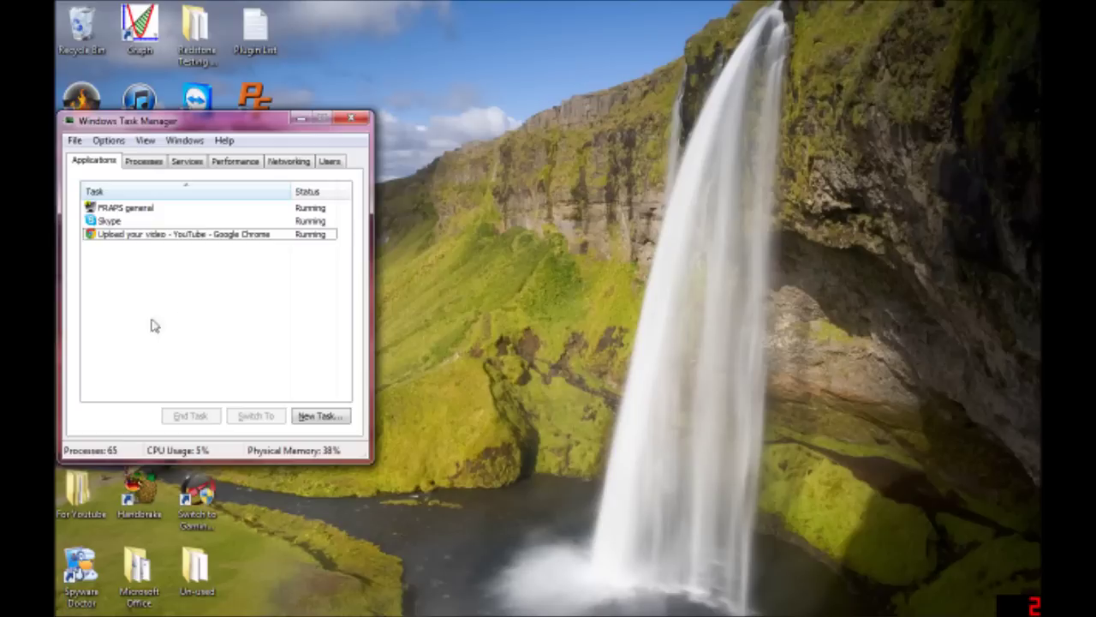
pyautogui.doubleClick(137, 221)
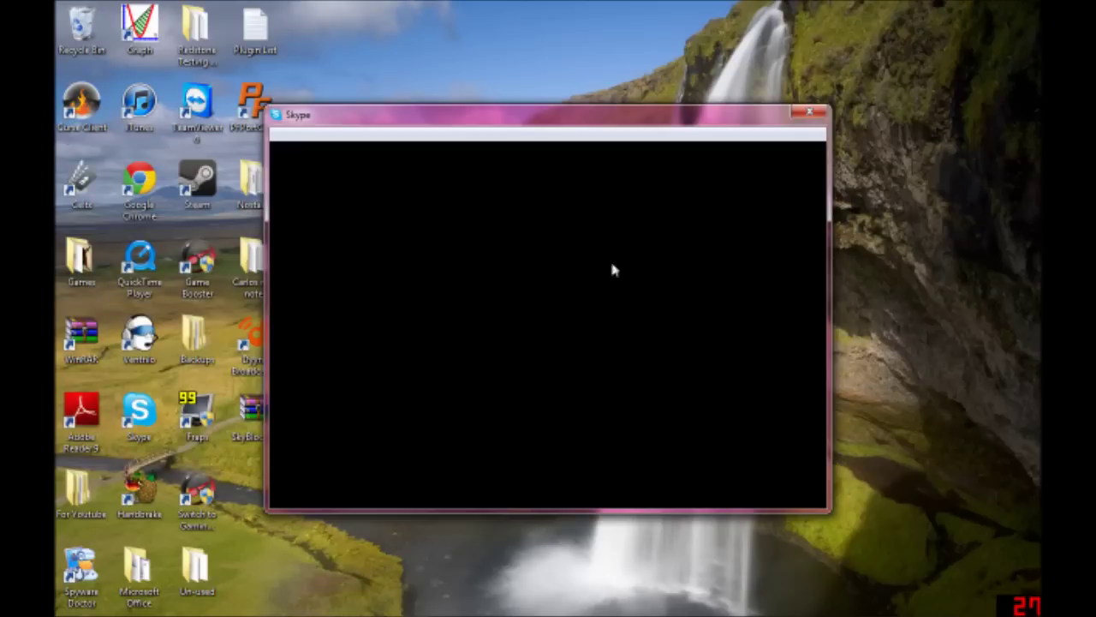
pyautogui.click(810, 112)
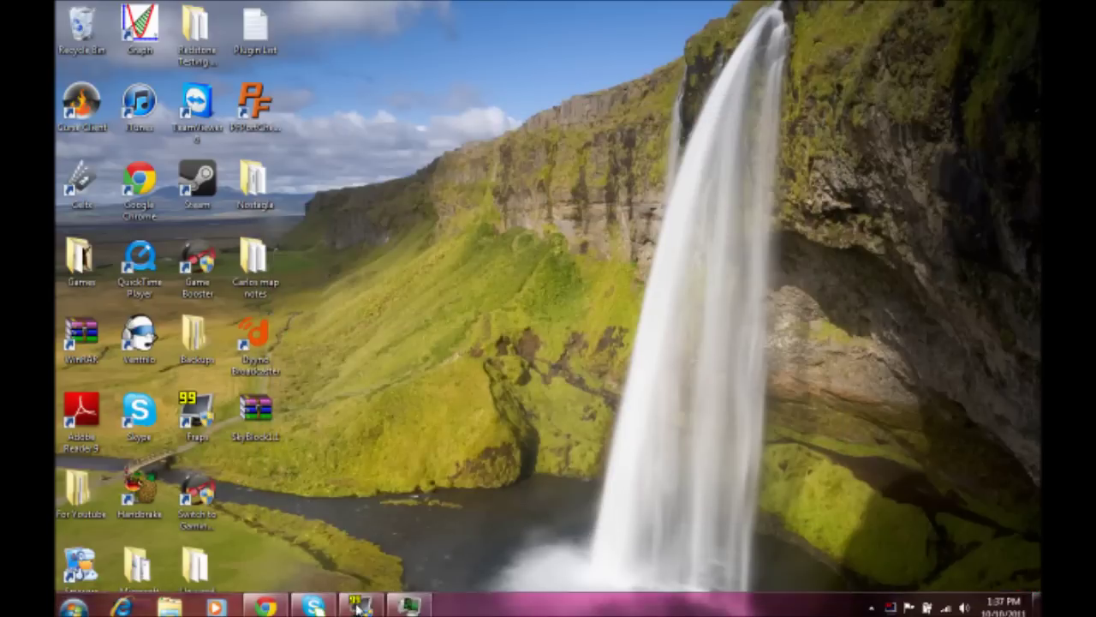
pyautogui.click(409, 607)
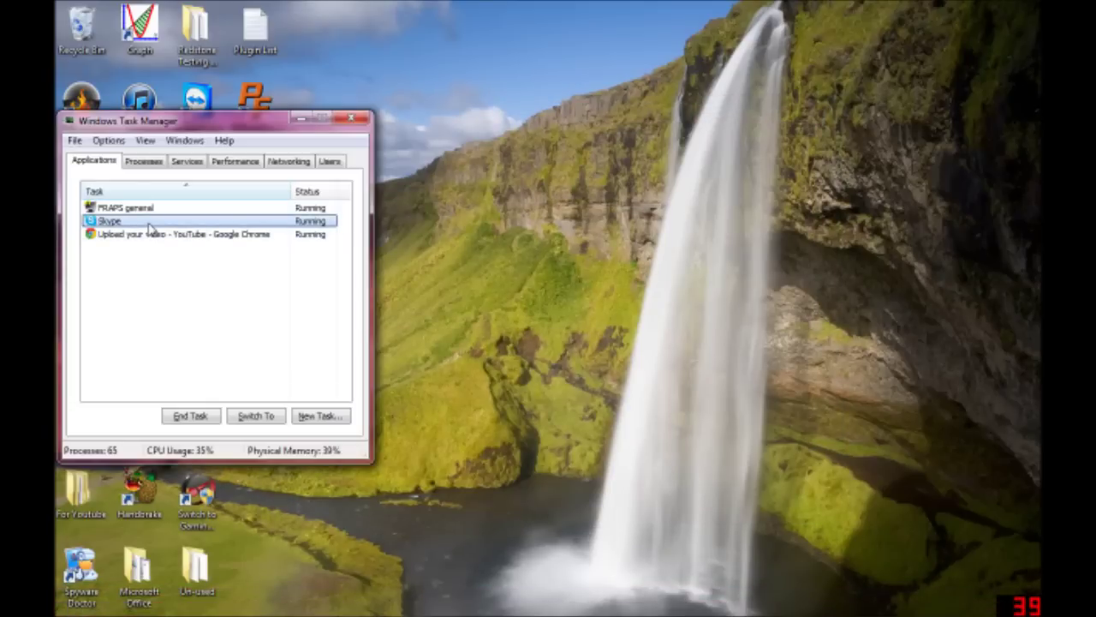
# - Select Skype among the running applications and go to its corresponding process
pyautogui.click(144, 286)
pyautogui.click(133, 223)
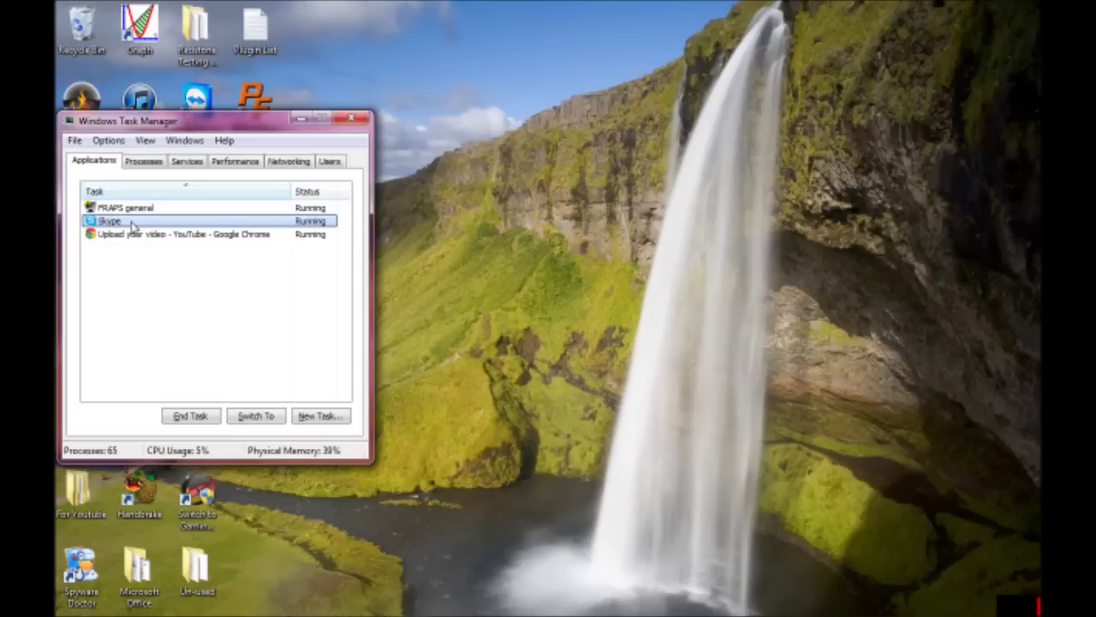
pyautogui.rightClick(132, 225)
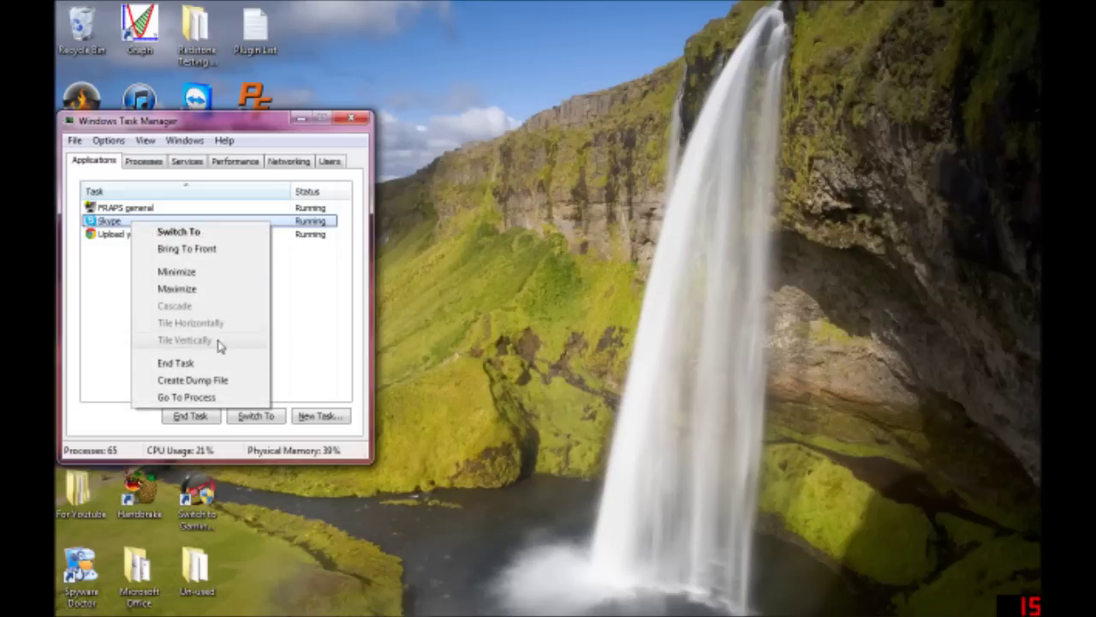
pyautogui.click(229, 397)
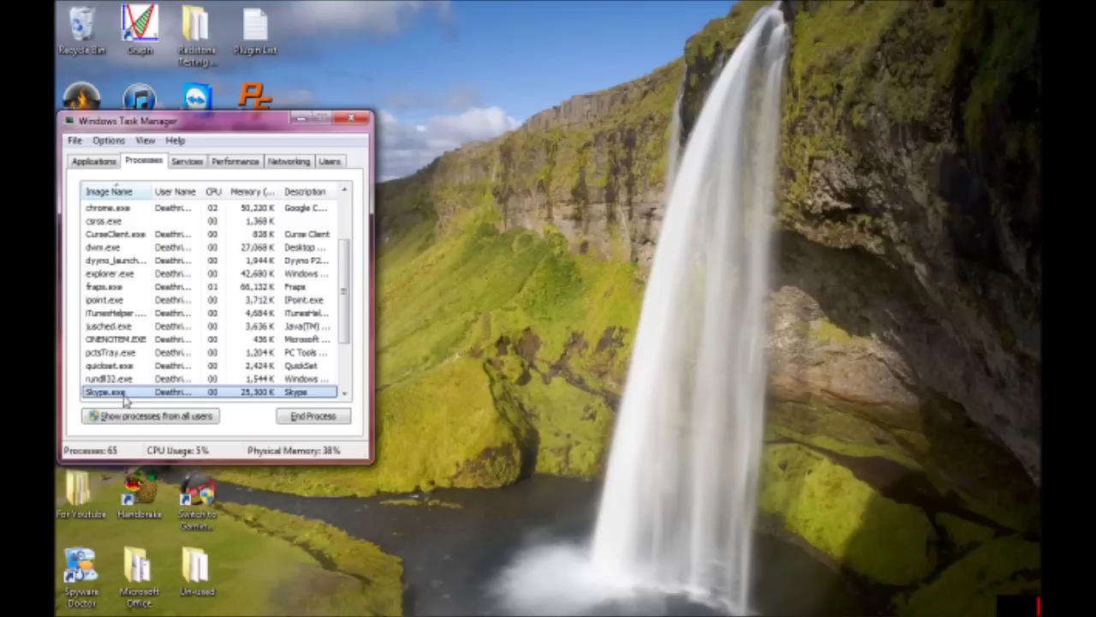
# - Set the priority of the Skype.exe process to Normal and confirm the change
pyautogui.rightClick(125, 396)
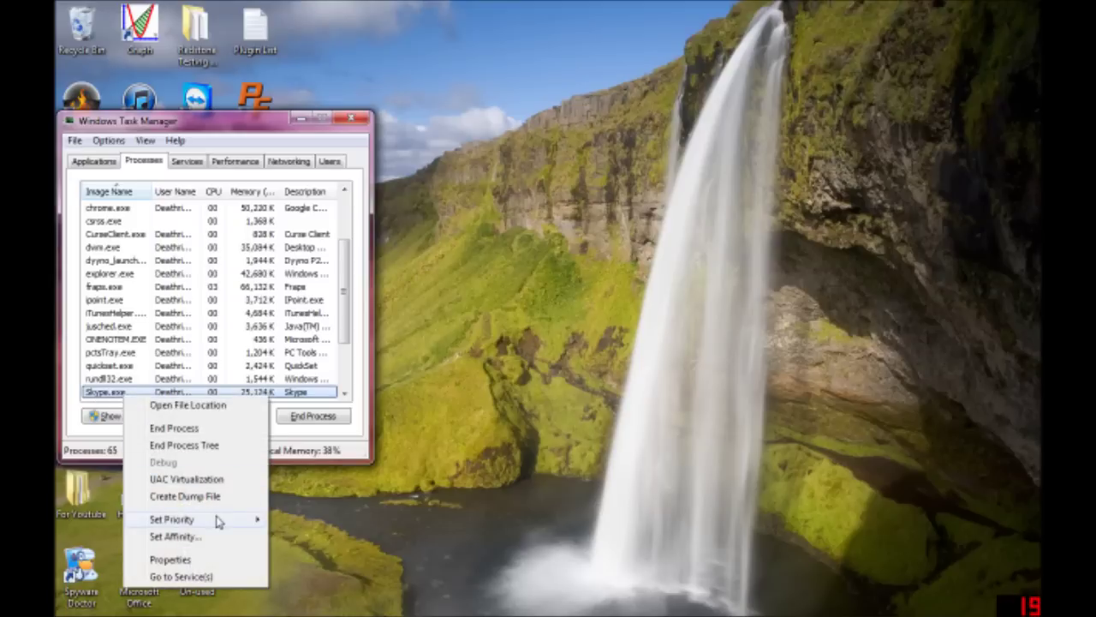
pyautogui.moveTo(224, 522)
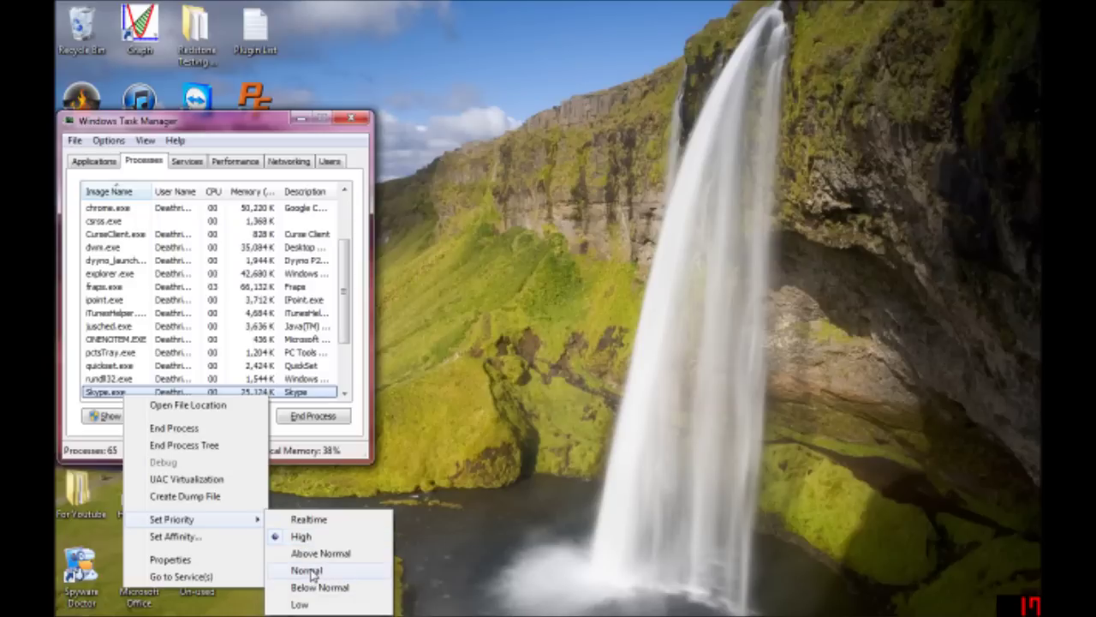
pyautogui.click(311, 571)
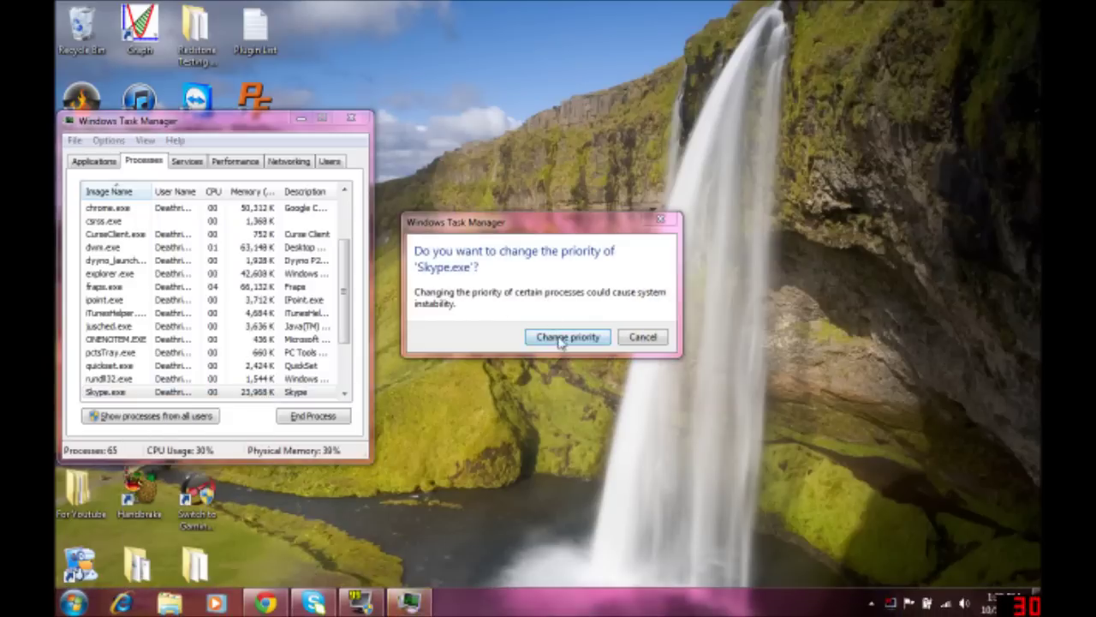
pyautogui.click(565, 339)
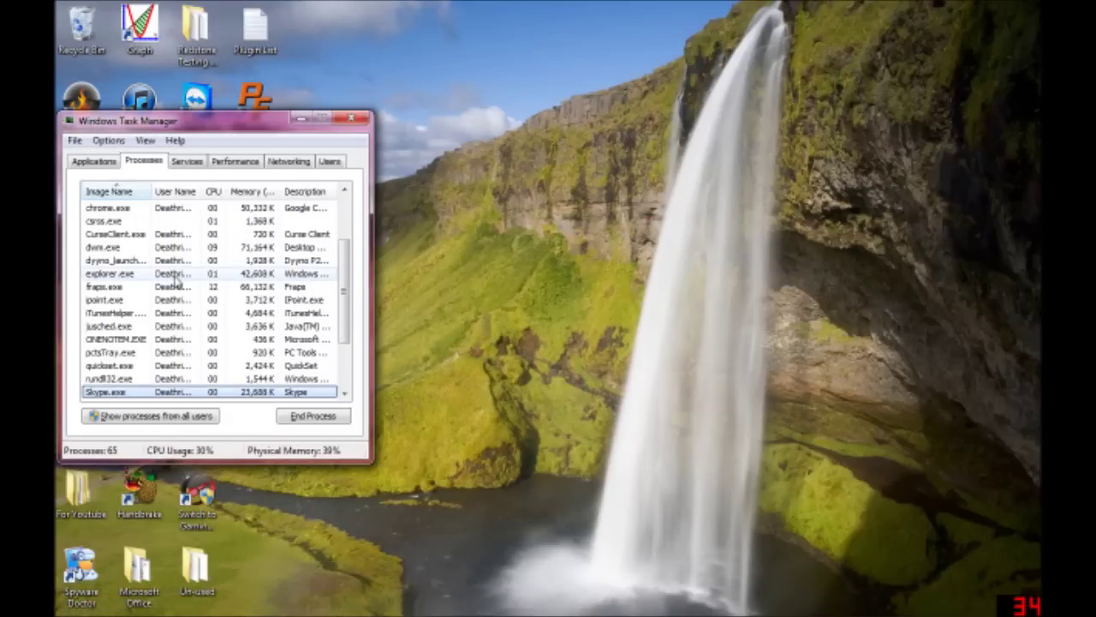